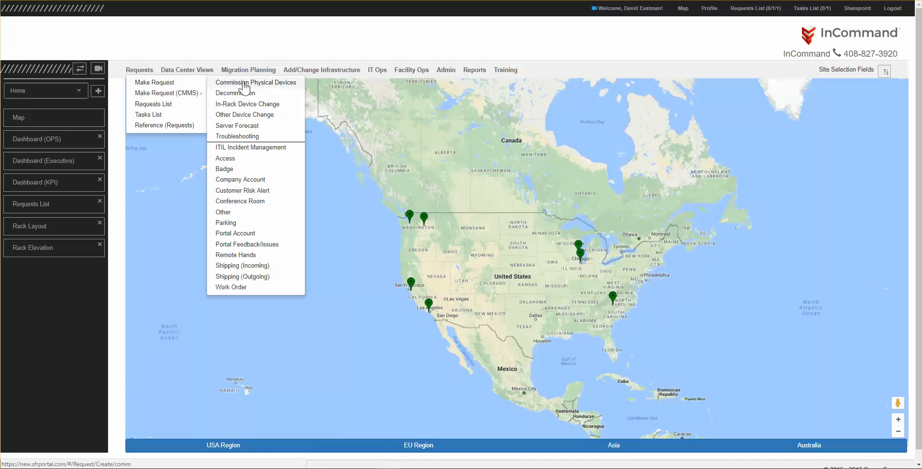
# Create a request for commissioning physical devices, with InCommand as the site and DemoCage as the room.
pyautogui.click(245, 85)
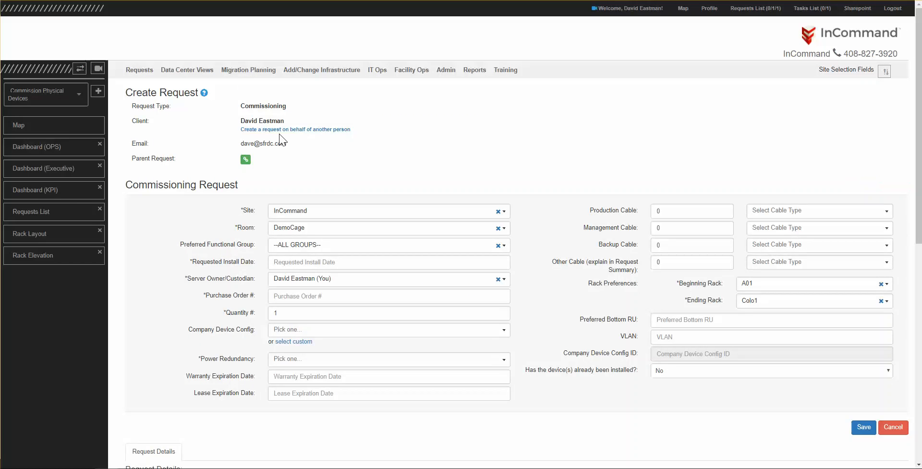
pyautogui.click(345, 215)
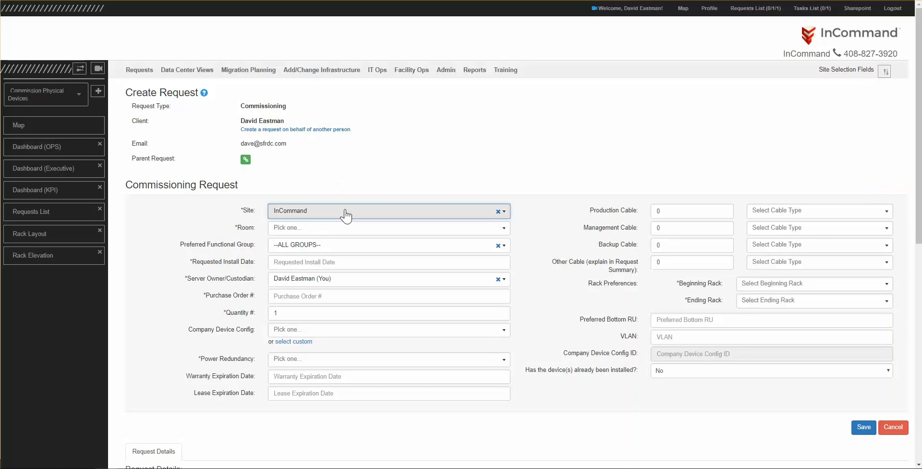
pyautogui.click(346, 212)
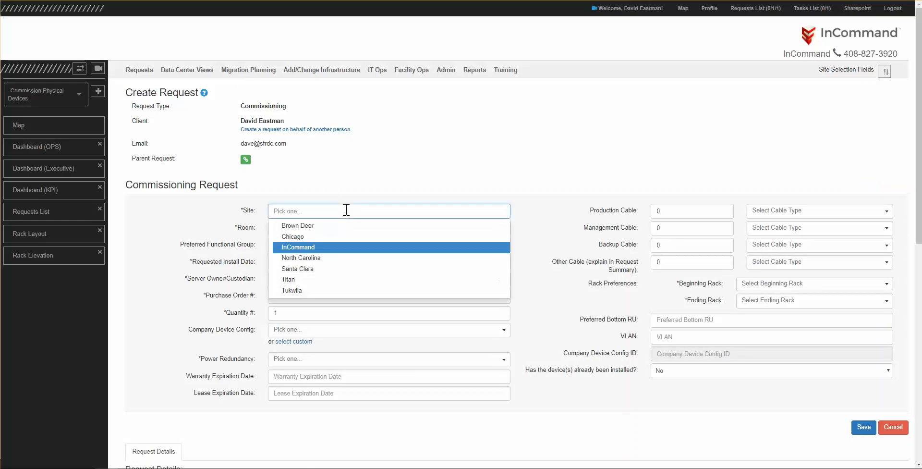
pyautogui.click(310, 248)
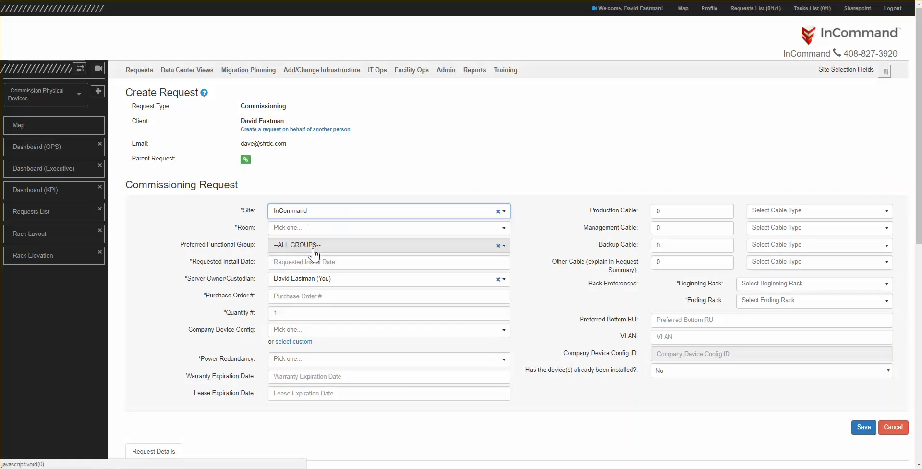
pyautogui.click(305, 228)
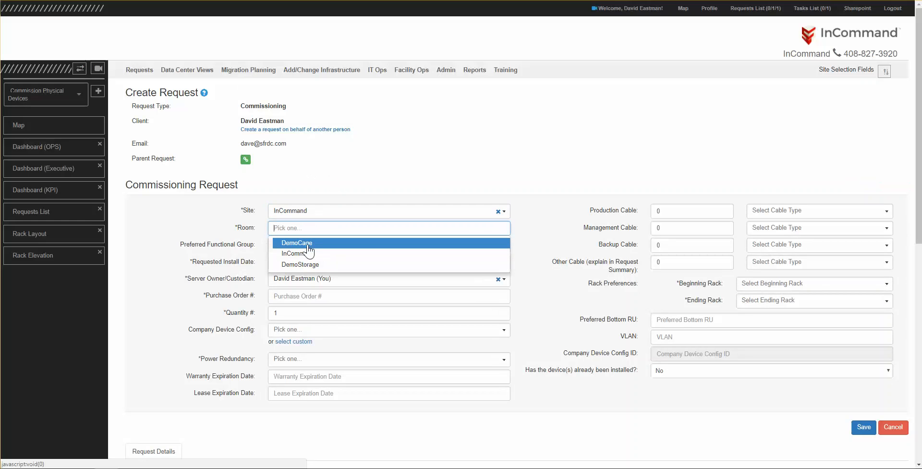
pyautogui.click(309, 244)
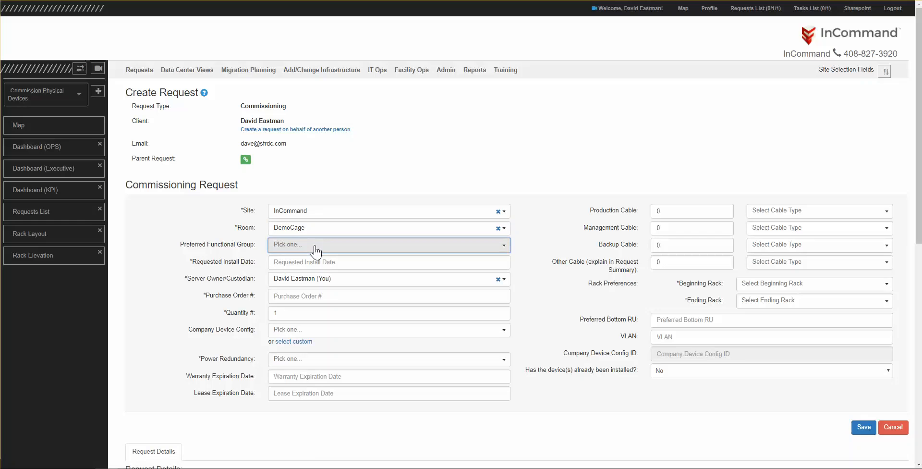
# Set the preferred functional group to InCommand - compute and choose your own account as the server owner/custodian.
pyautogui.click(315, 248)
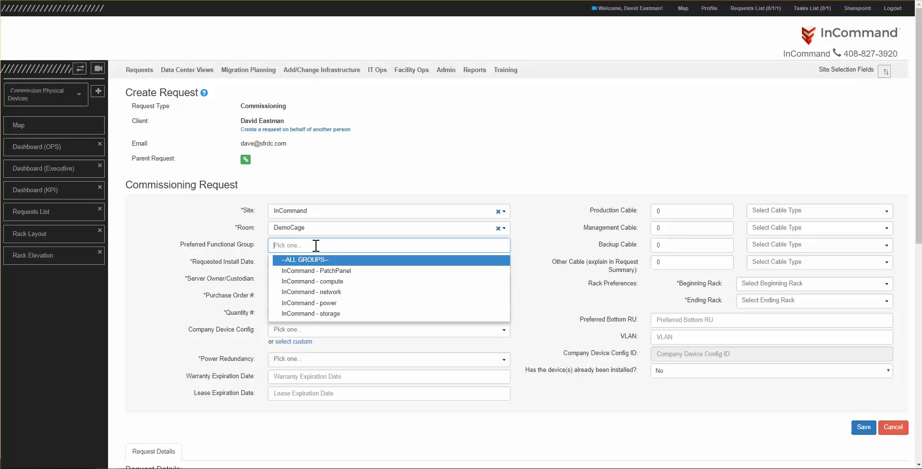
pyautogui.click(329, 282)
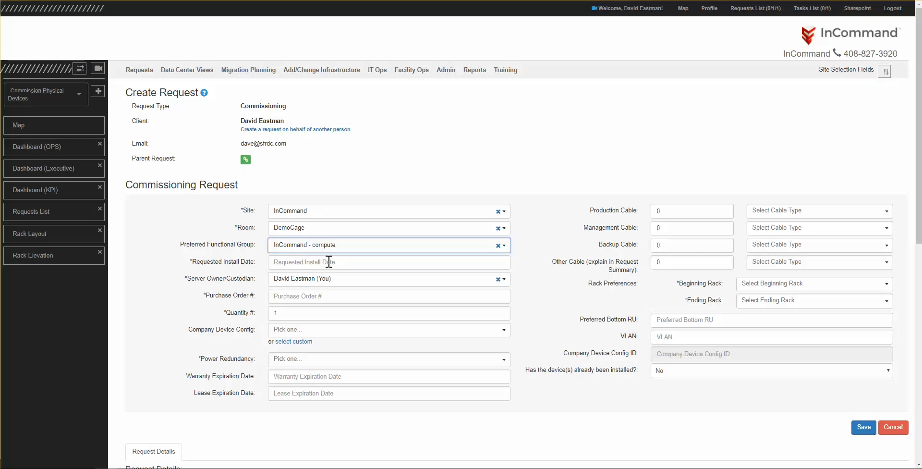
pyautogui.click(347, 280)
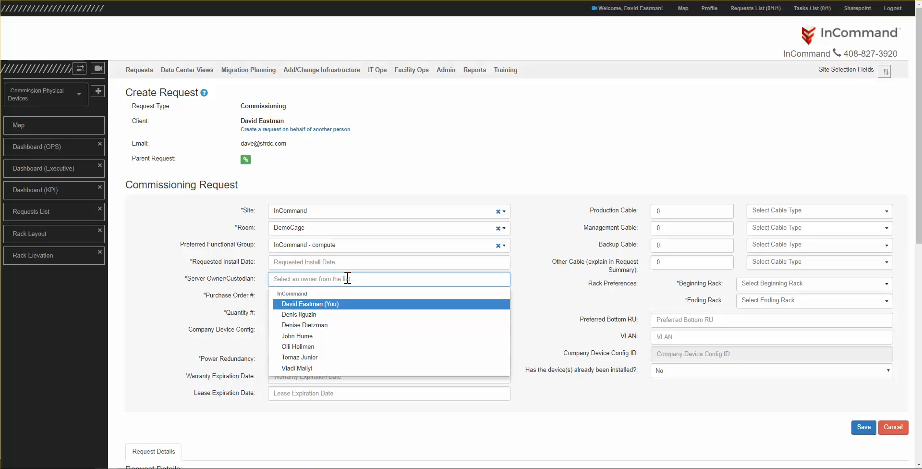
pyautogui.click(320, 306)
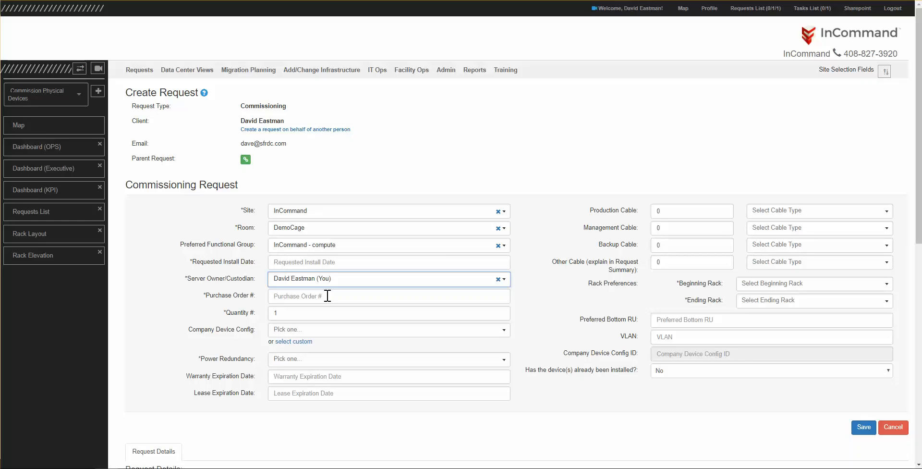
# Enter the placeholder TBD as the request's purchase order number.
pyautogui.click(327, 295)
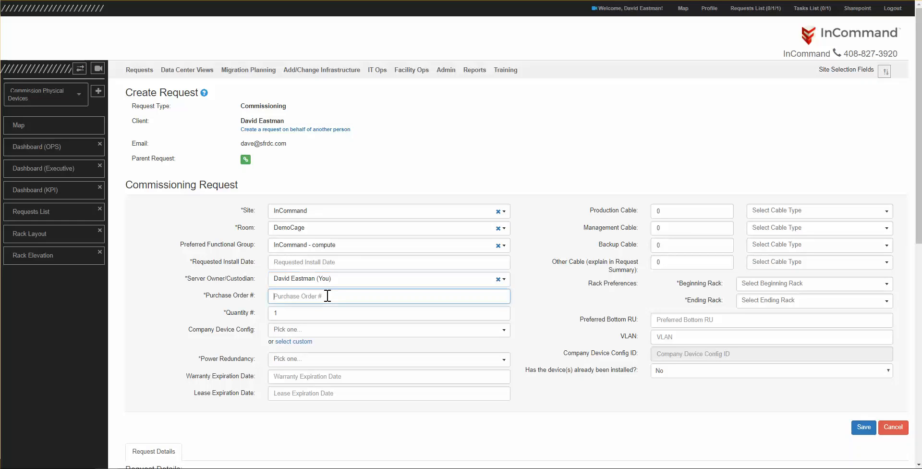
pyautogui.write('NA')
pyautogui.press('BackSpace')
pyautogui.press('BackSpace')
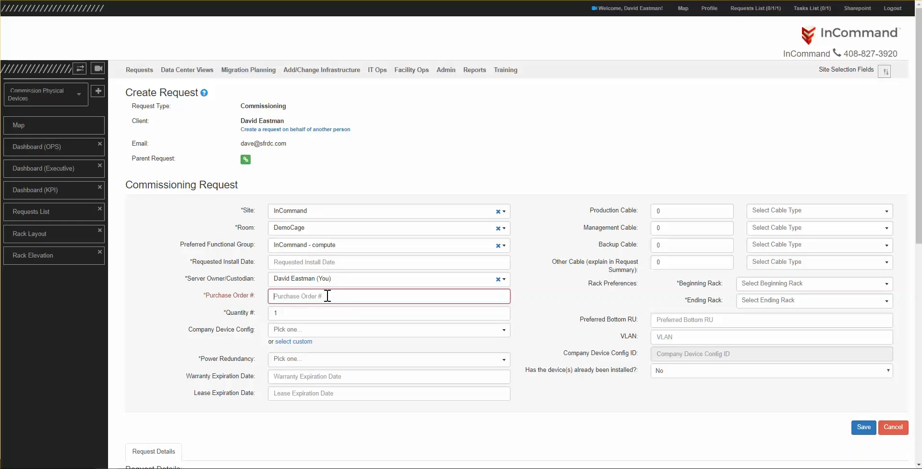
pyautogui.write('TBD')
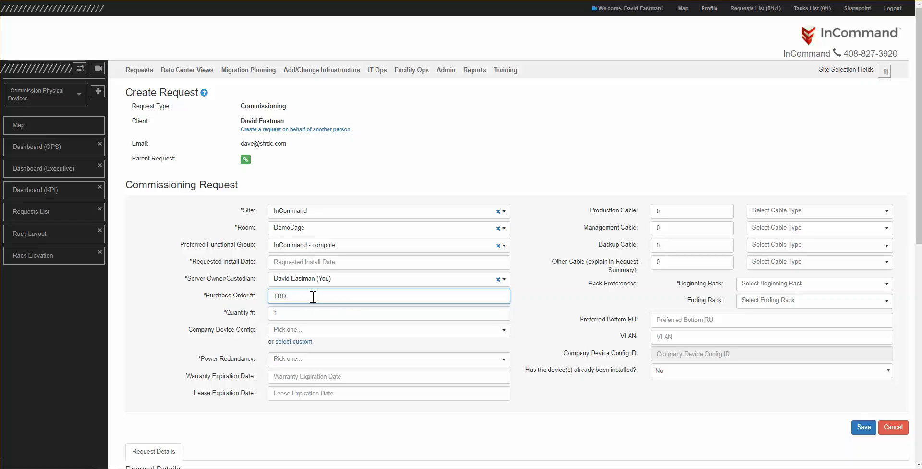
# Replace the purchase order placeholder with the numeric order number and set the quantity to 1.
pyautogui.doubleClick(314, 296)
pyautogui.write('123457')
pyautogui.scroll(-1, 308, 289)
pyautogui.click(288, 282)
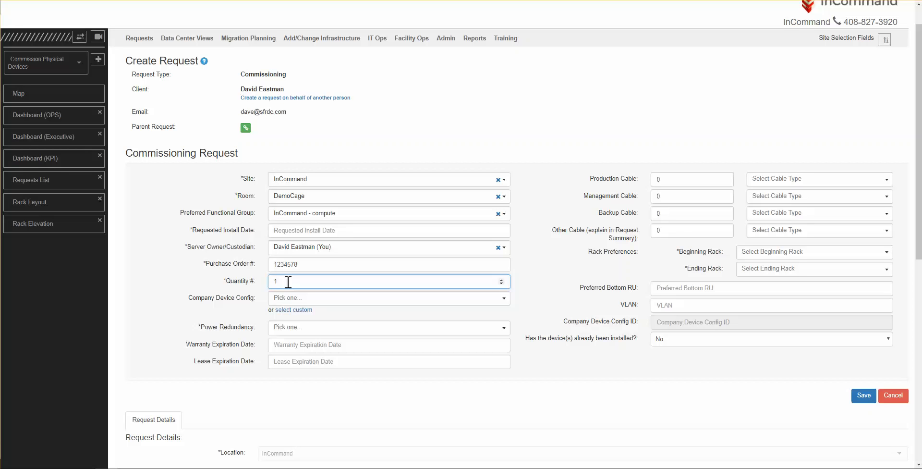
pyautogui.moveTo(288, 282); pyautogui.dragTo(222, 282)
pyautogui.moveTo(288, 282); pyautogui.dragTo(259, 287)
pyautogui.write('1')
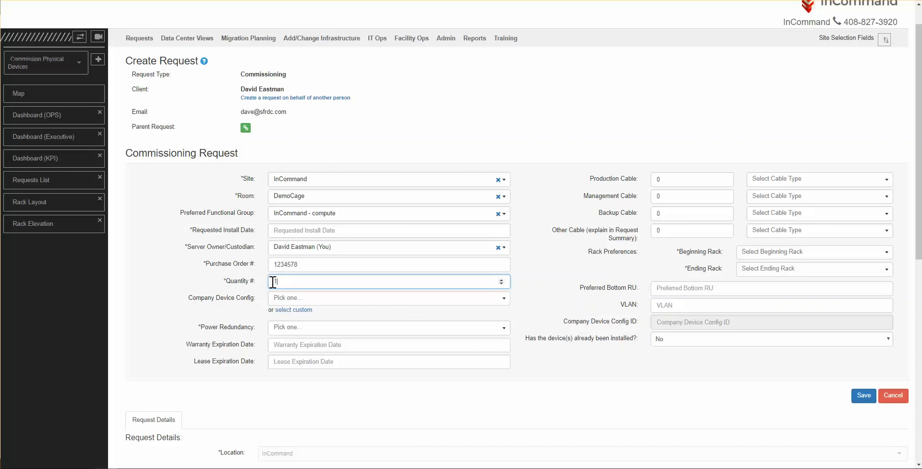
# Filter the company device configurations by manufacturer DELL, and look at the fields offered for a custom configuration.
pyautogui.click(321, 301)
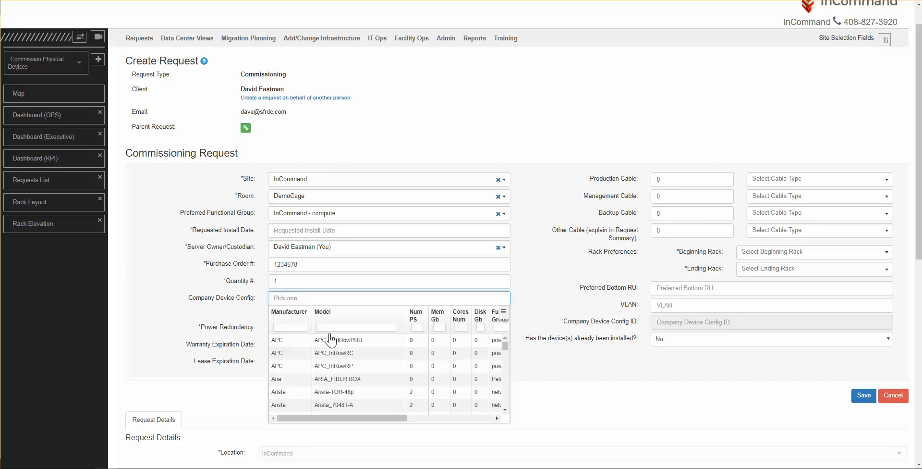
pyautogui.click(300, 327)
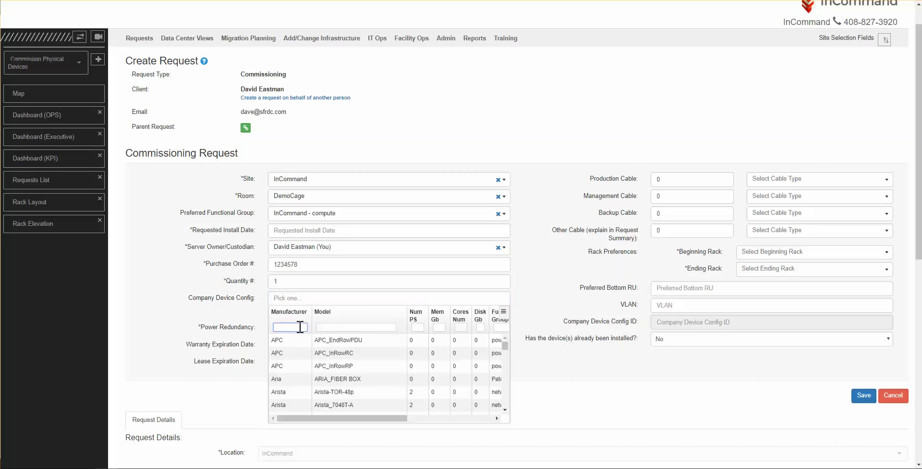
pyautogui.write('DE')
pyautogui.write('LL')
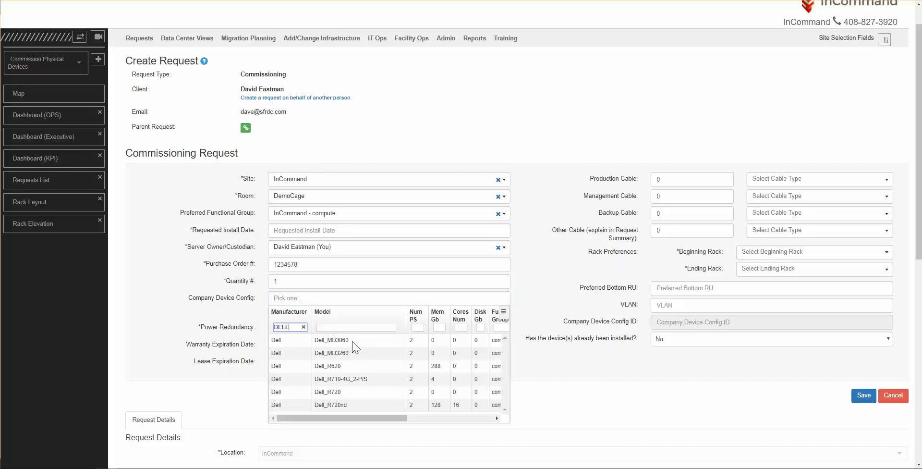
pyautogui.click(303, 326)
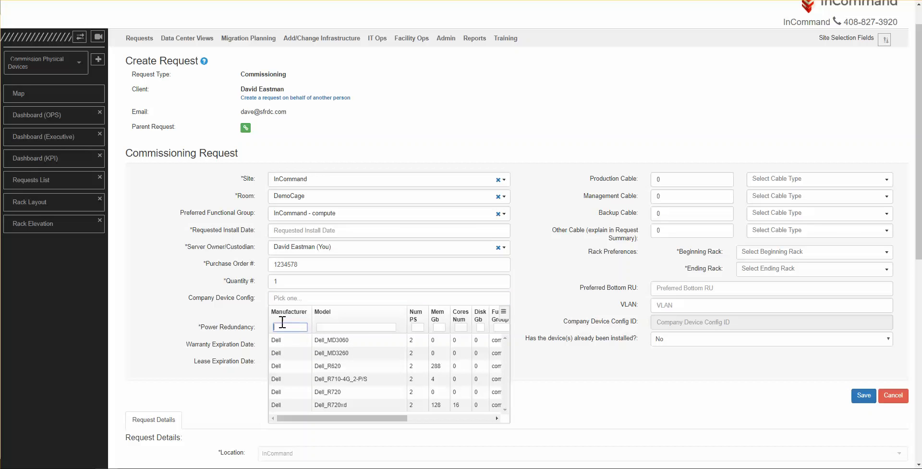
pyautogui.click(254, 318)
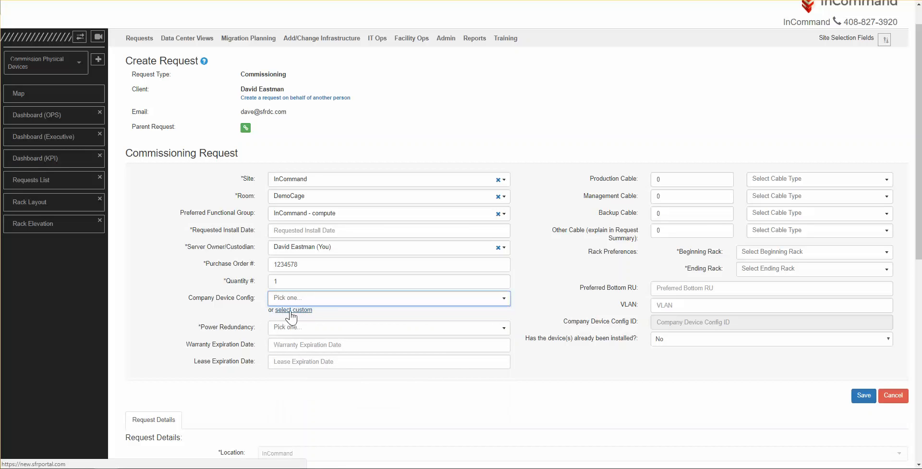
pyautogui.click(285, 316)
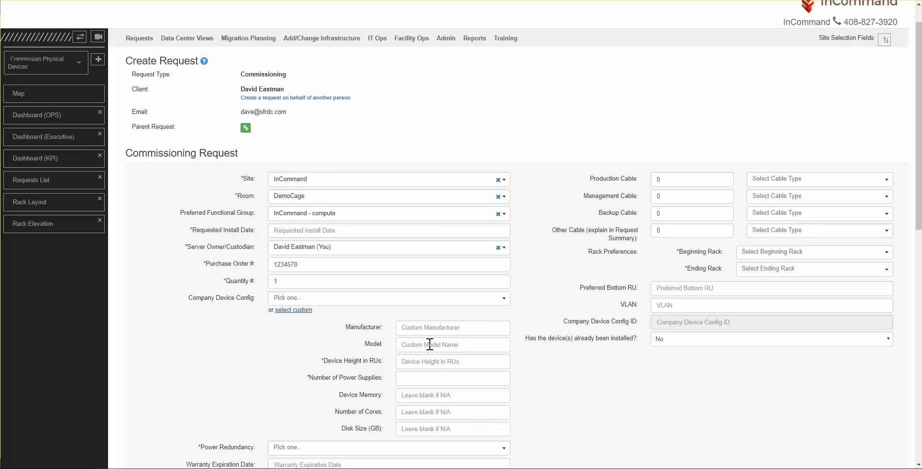
pyautogui.click(287, 310)
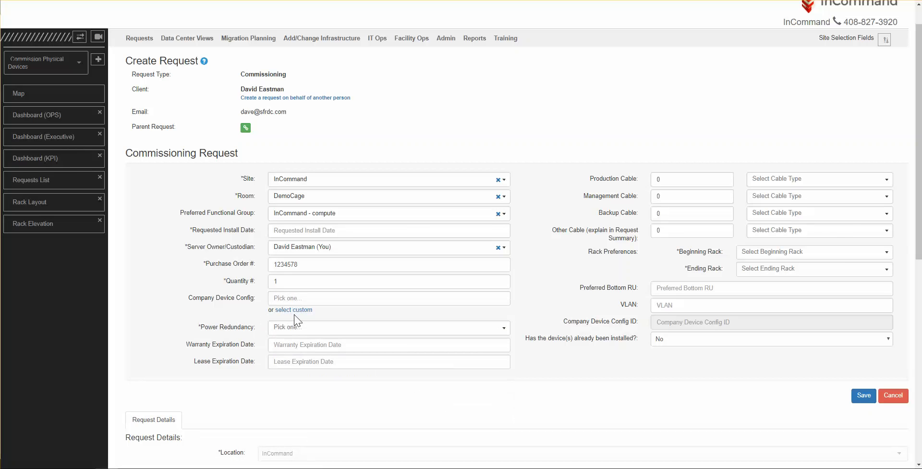
# Filter the company device configurations by manufacturer dell and choose the Dell_MD3060 model.
pyautogui.click(283, 298)
pyautogui.click(286, 327)
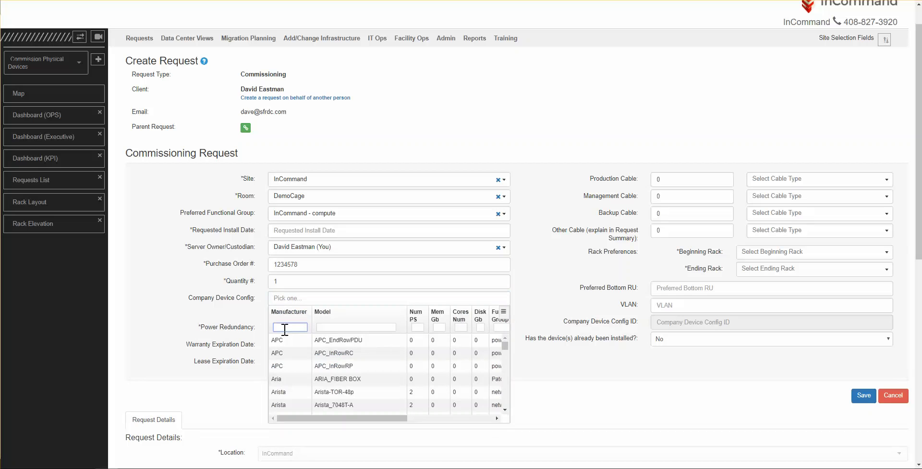
pyautogui.write('dell')
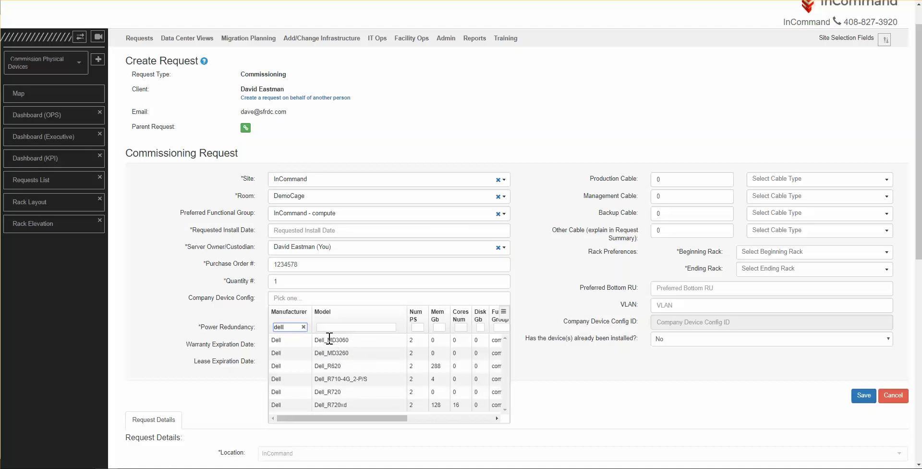
pyautogui.click(335, 340)
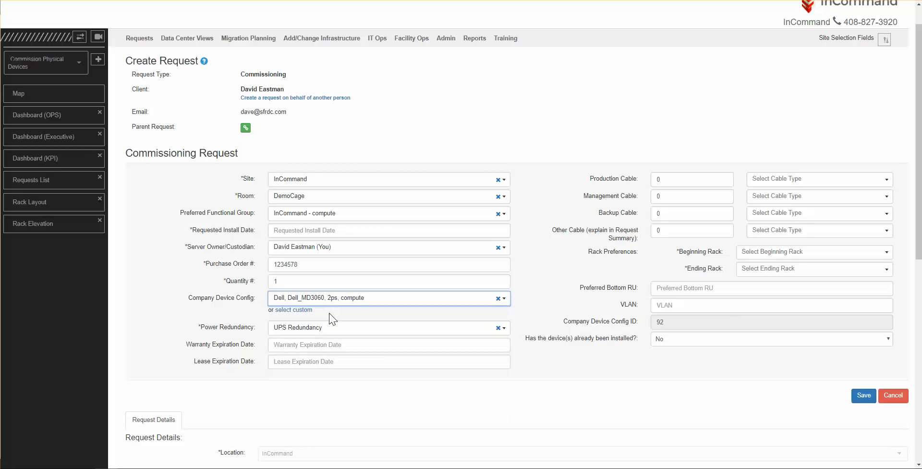
# Set the power redundancy to UPS Redundancy and look at the calendar for the warranty expiration date.
pyautogui.click(349, 331)
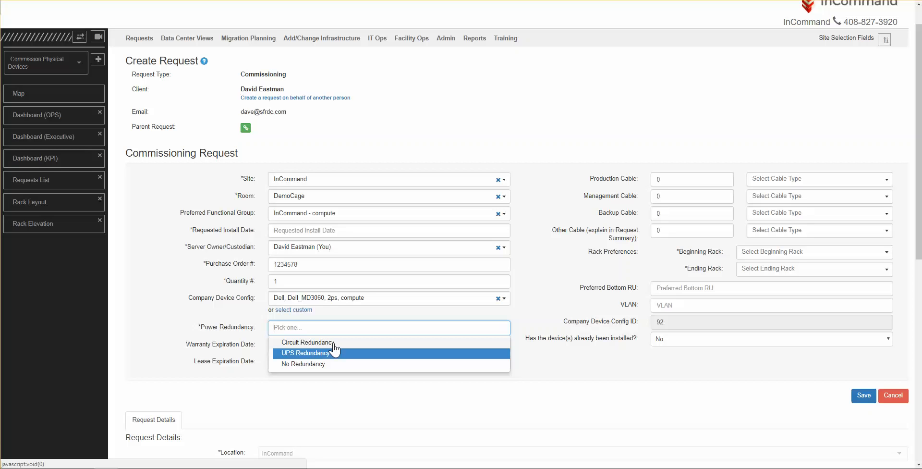
pyautogui.click(319, 353)
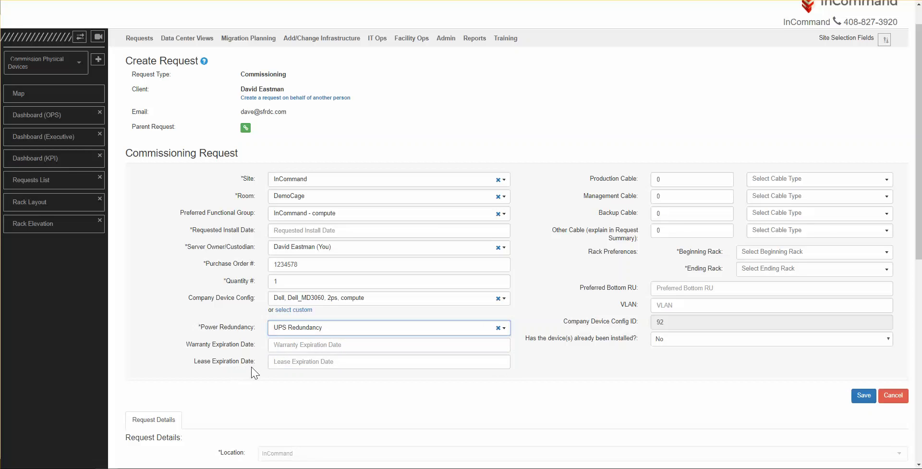
pyautogui.click(326, 343)
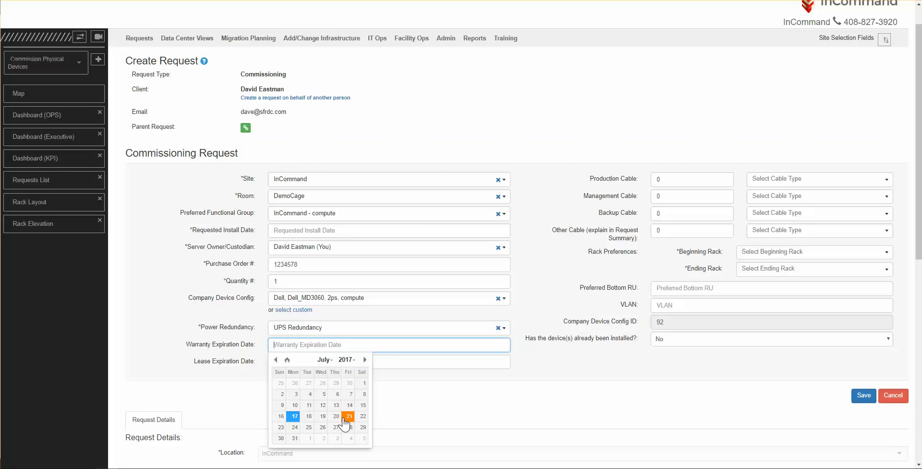
pyautogui.click(345, 349)
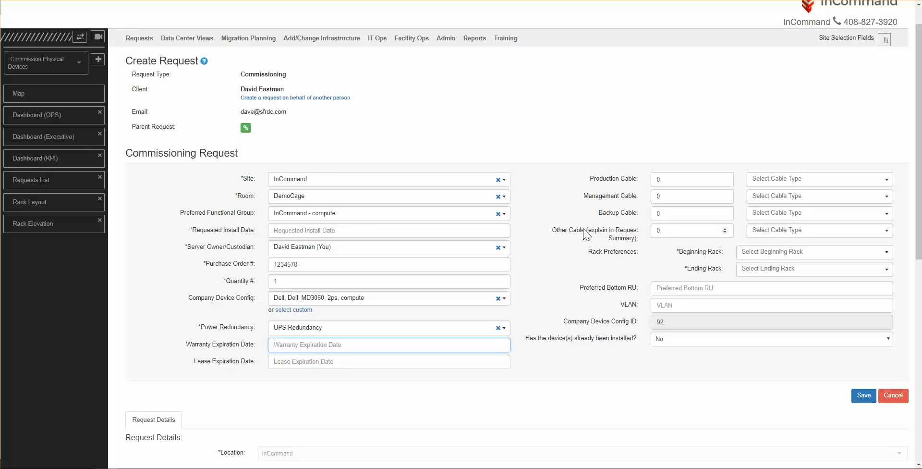
# Set the production cable quantity to 2 and its cable type to Prod-Copper.
pyautogui.click(671, 179)
pyautogui.moveTo(658, 180); pyautogui.dragTo(651, 185)
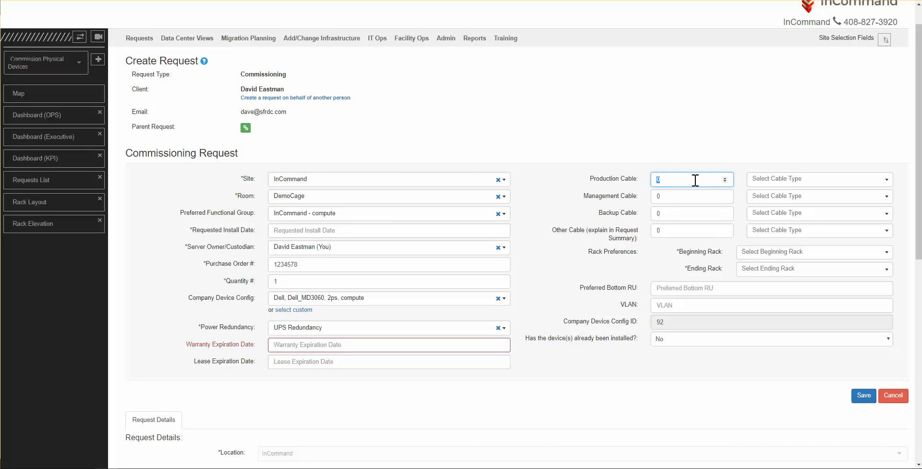
pyautogui.write('1')
pyautogui.doubleClick(654, 180)
pyautogui.write('2')
pyautogui.click(770, 179)
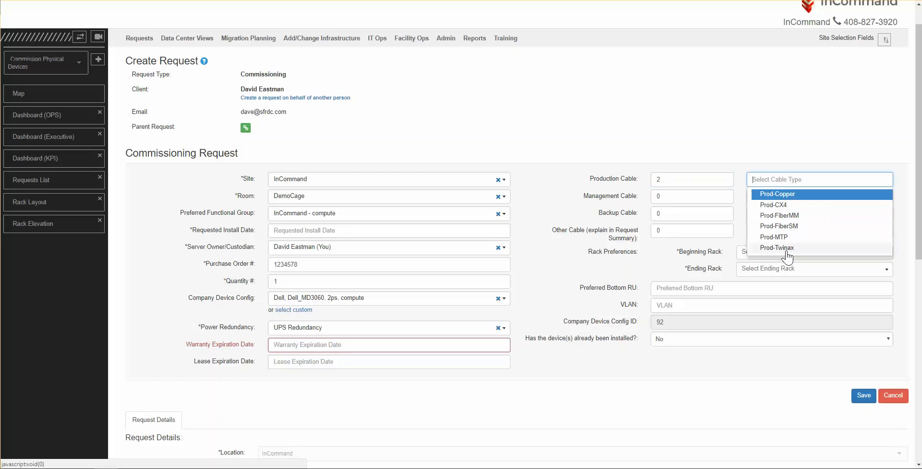
pyautogui.click(771, 195)
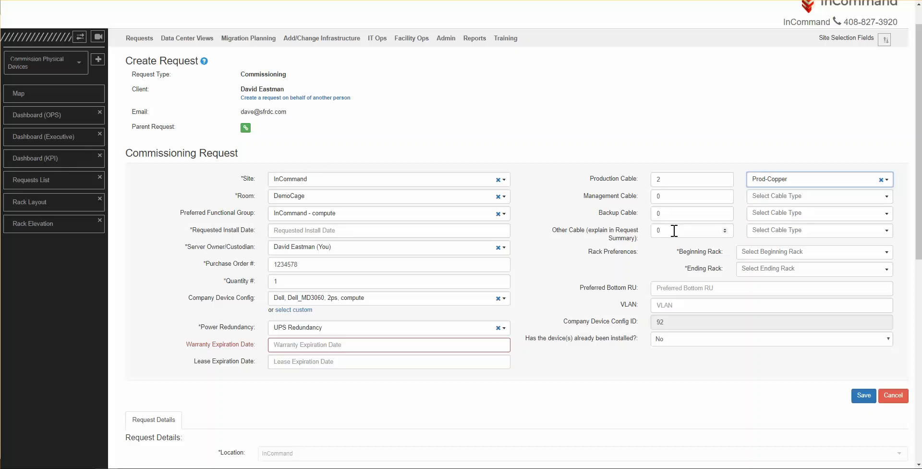
# Set the beginning rack in the rack preferences to A01.
pyautogui.click(780, 255)
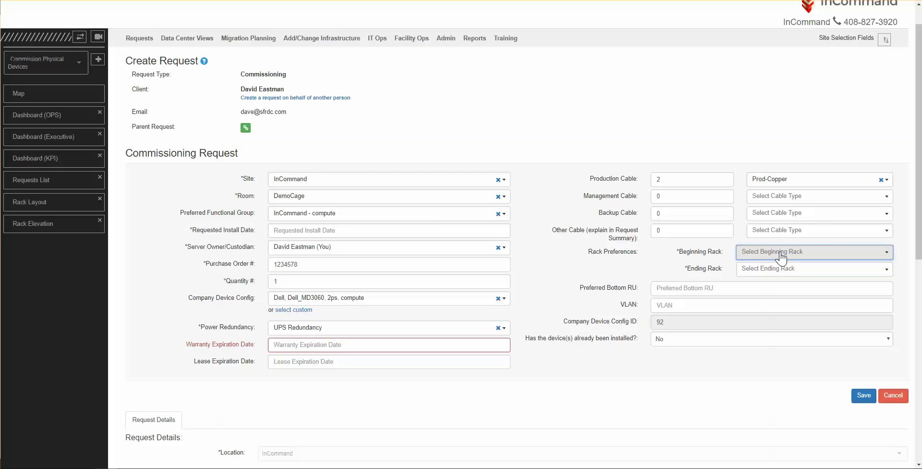
pyautogui.click(781, 254)
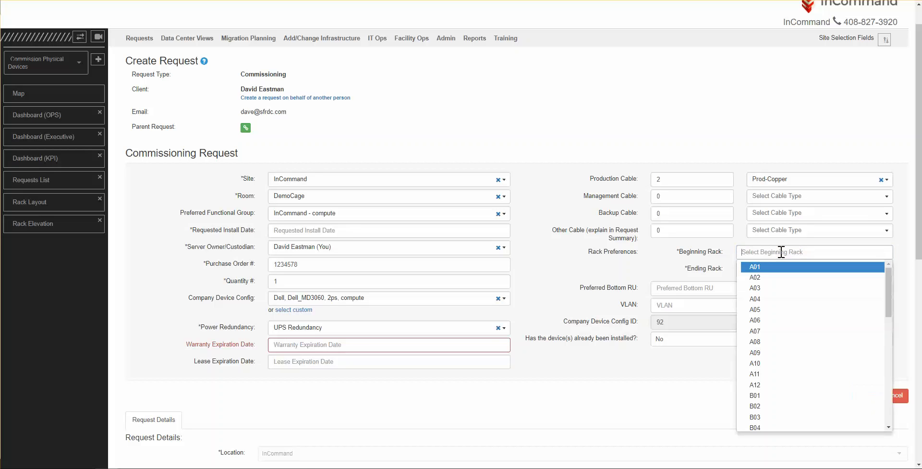
pyautogui.click(767, 265)
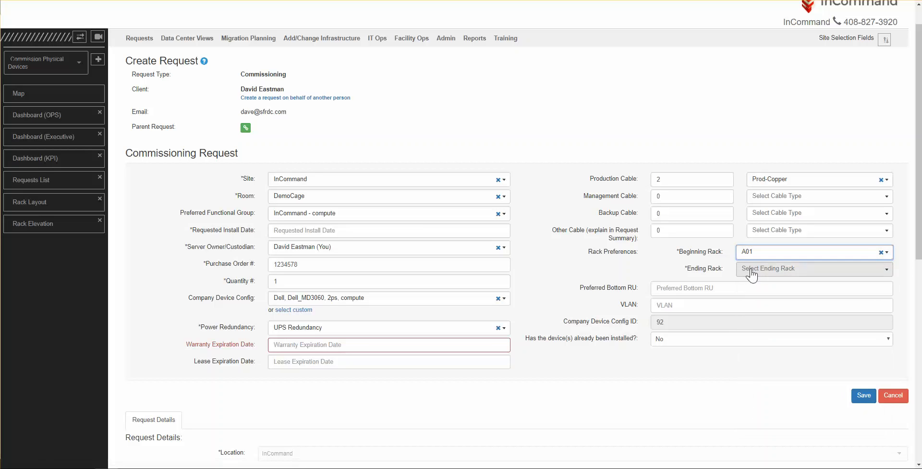
# Set the ending rack in the rack preferences to A10 and go to the preferred bottom RU field.
pyautogui.click(755, 268)
pyautogui.click(755, 381)
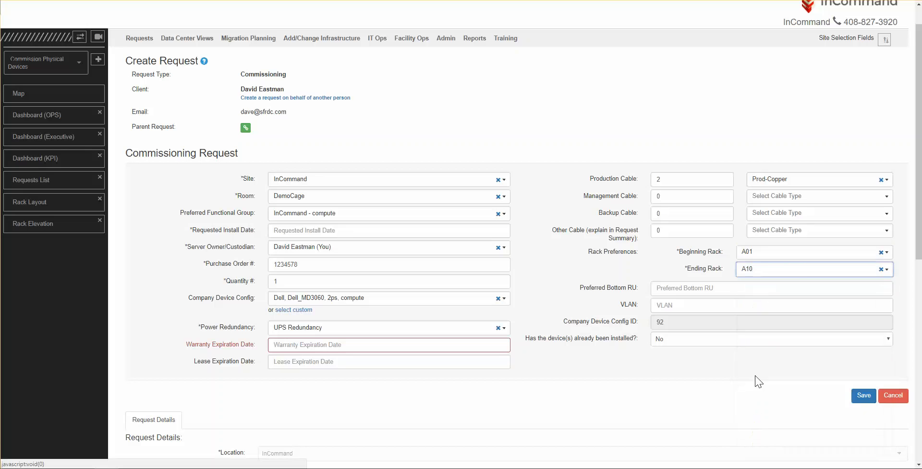
pyautogui.click(664, 289)
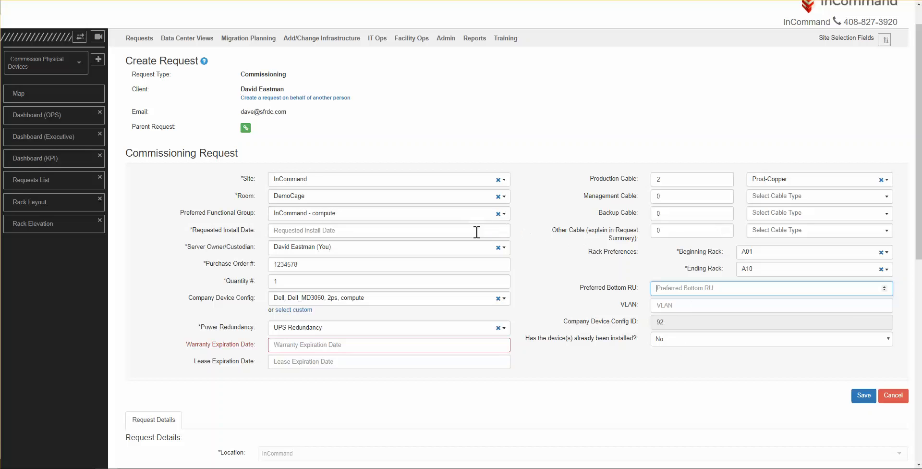
# Set the device's already-installed option to Yes and bring up the additional installation fields.
pyautogui.click(676, 341)
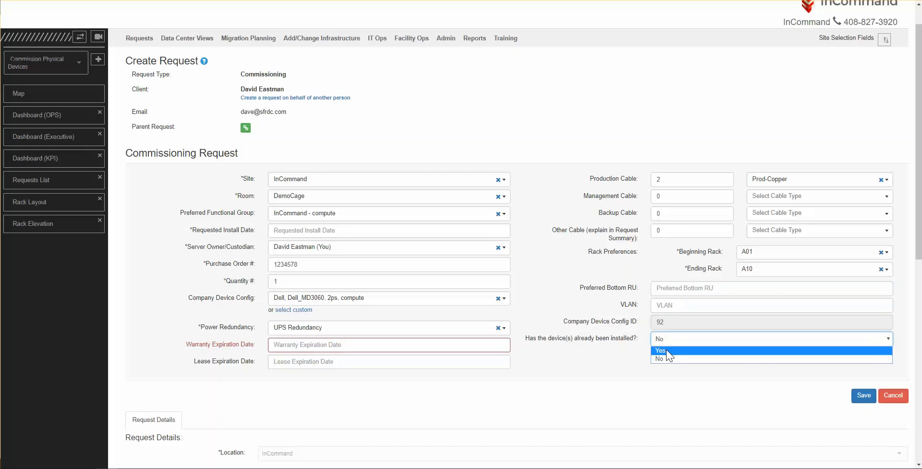
pyautogui.click(673, 351)
pyautogui.scroll(-5, 518, 360)
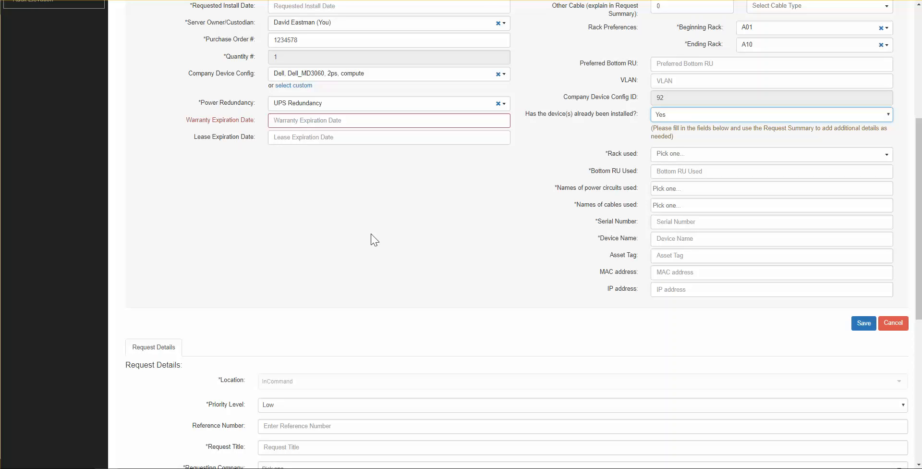
# In the request details, set the priority level to Medium and enter 12345 as the reference number.
pyautogui.scroll(-6, 374, 240)
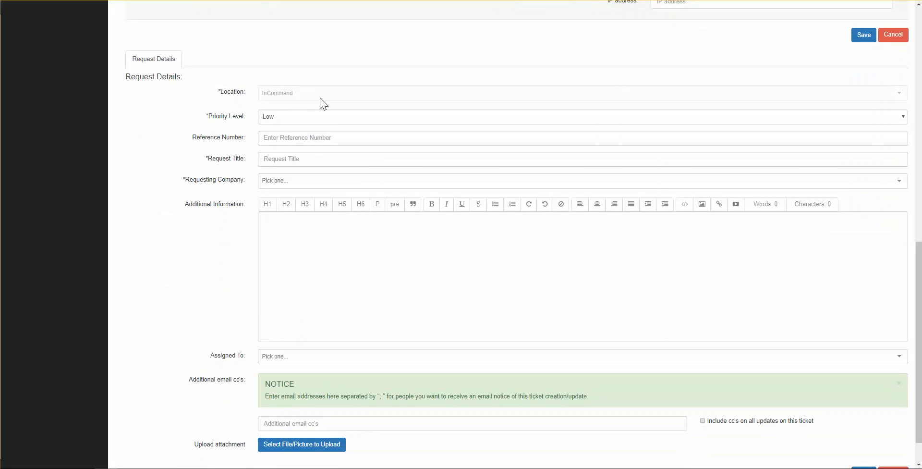
pyautogui.moveTo(293, 121)
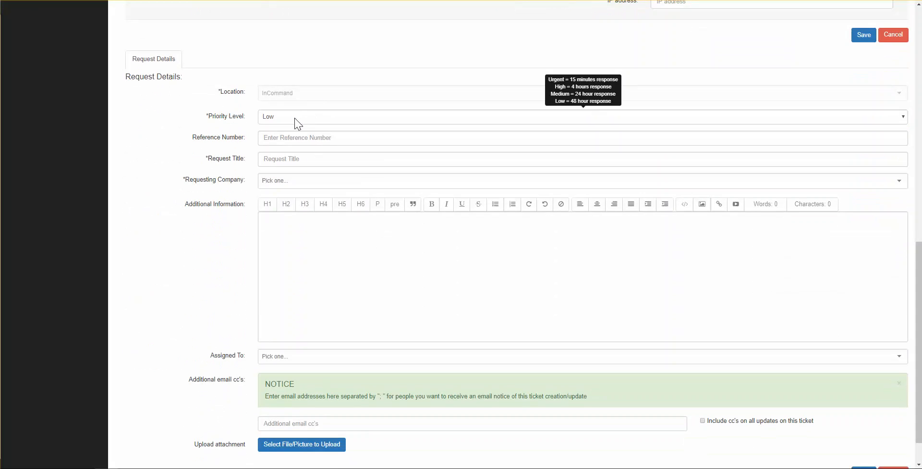
pyautogui.click(290, 123)
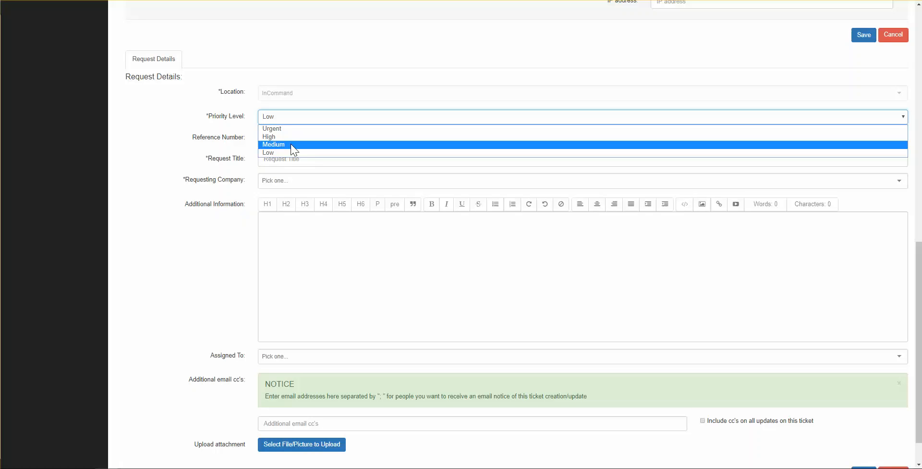
pyautogui.click(293, 144)
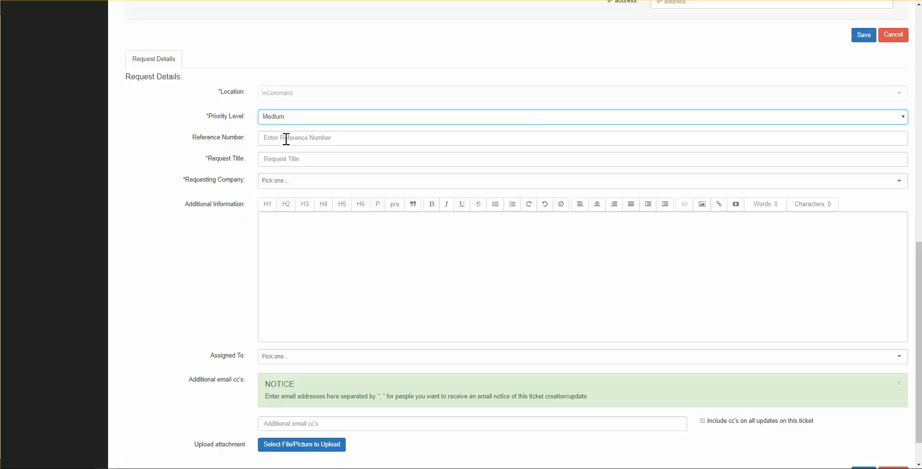
pyautogui.click(286, 140)
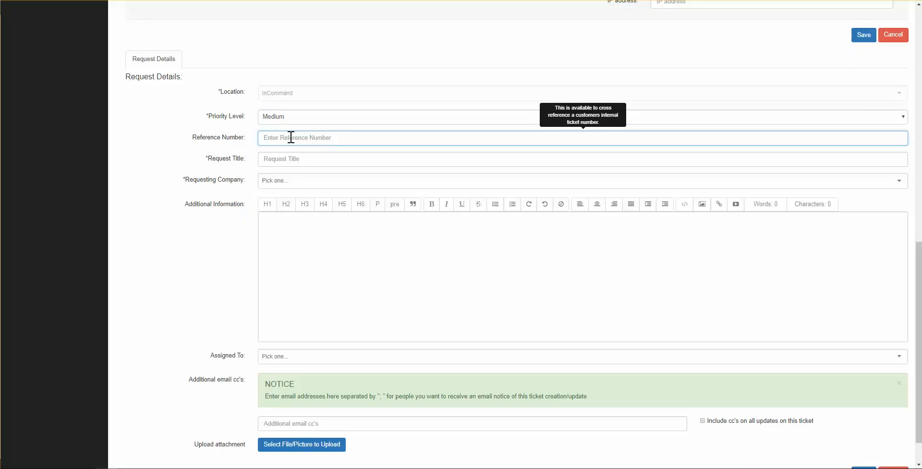
pyautogui.write('12345')
# Title the request "1 Dell computer commission by" followed by the requester's name, and choose InCommand as the requesting company.
pyautogui.scroll(-1, 283, 137)
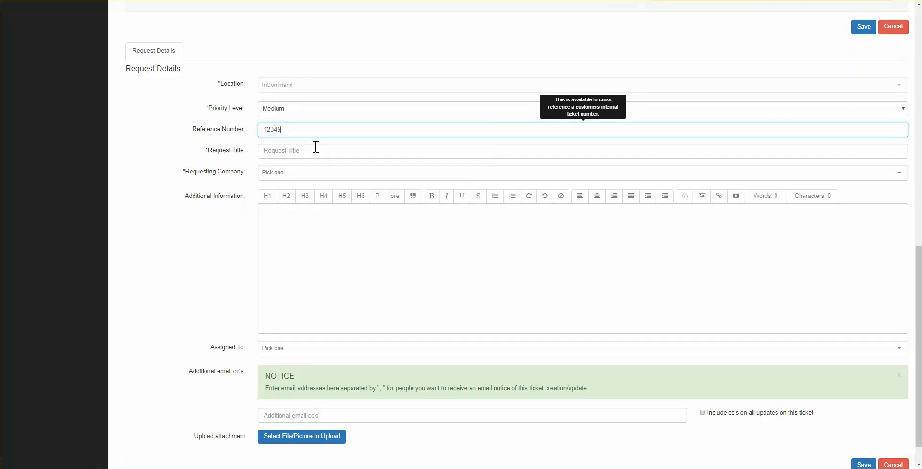
pyautogui.click(316, 147)
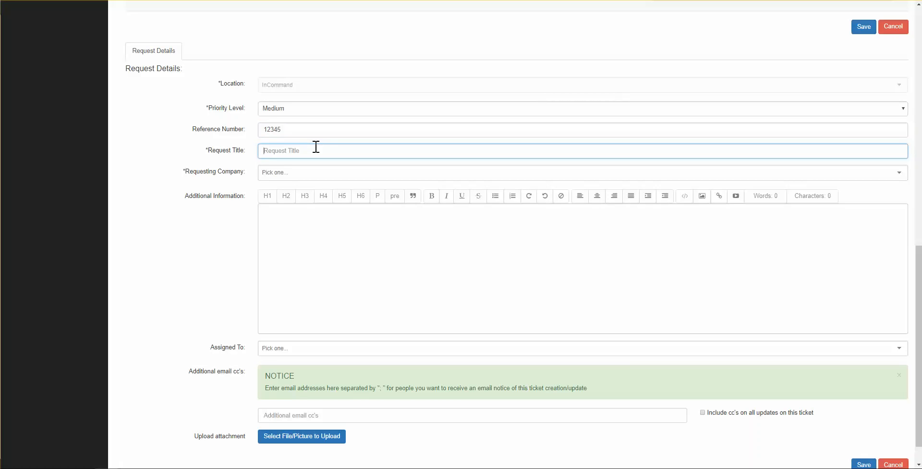
pyautogui.write('1 Dell computer commission by Dave E')
pyautogui.click(292, 176)
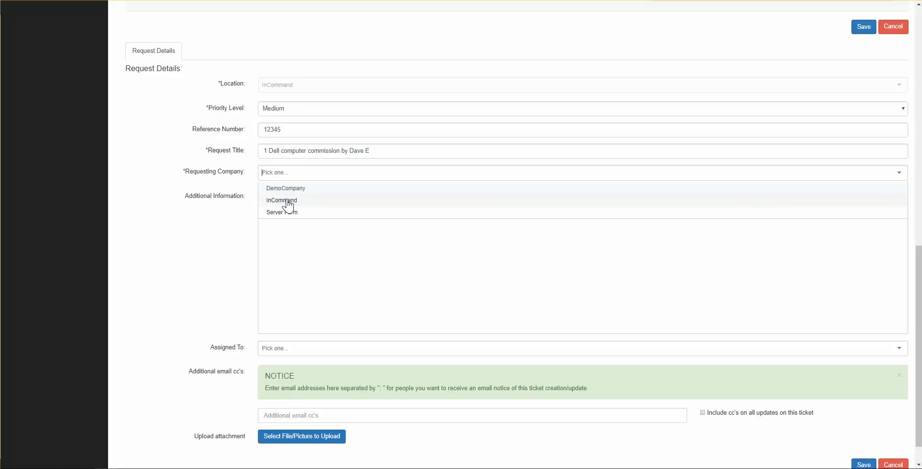
pyautogui.click(287, 200)
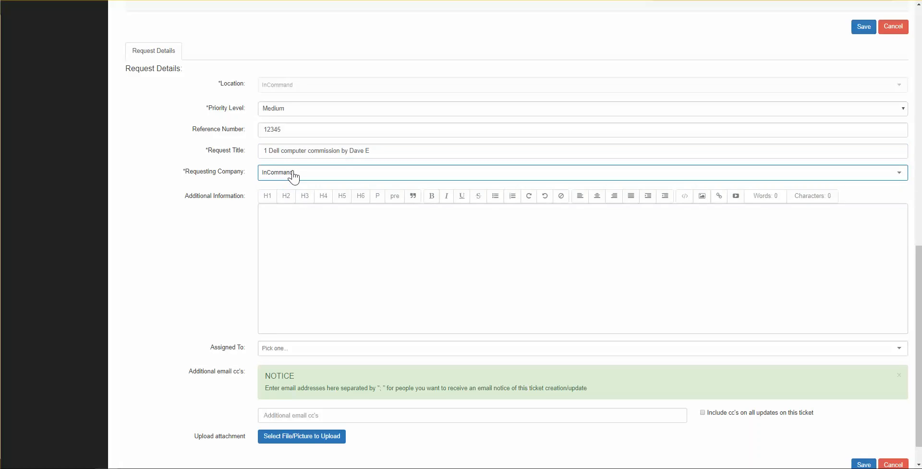
# Enter "Please address this request with all haste - thankyou!" as additional information and go to the additional email cc's field.
pyautogui.click(294, 218)
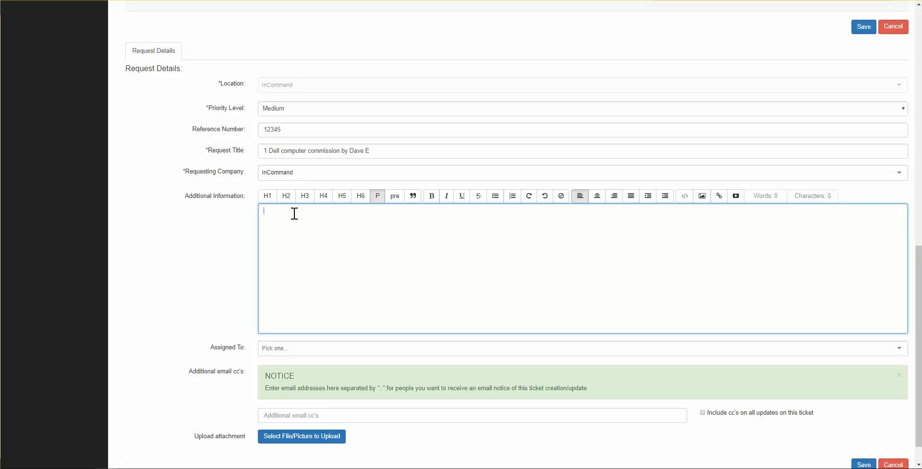
pyautogui.write('Ple')
pyautogui.write('ase address this request with all hast')
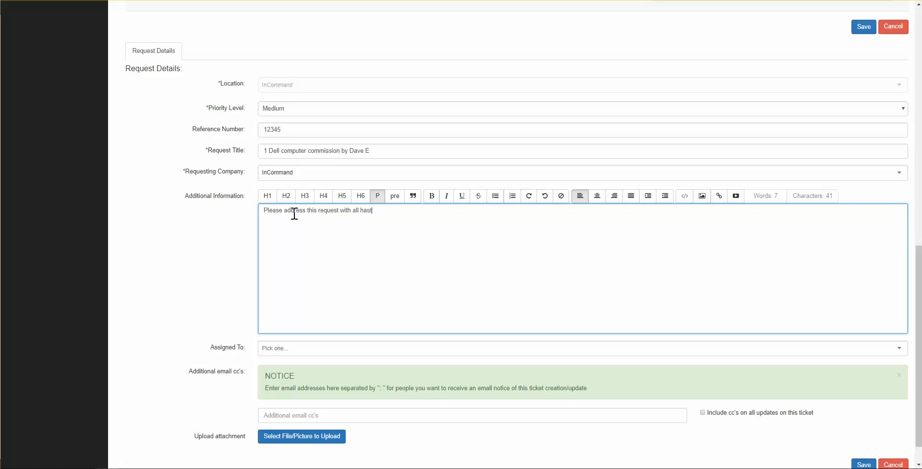
pyautogui.write('e - thankyou!')
pyautogui.scroll(-1, 191, 312)
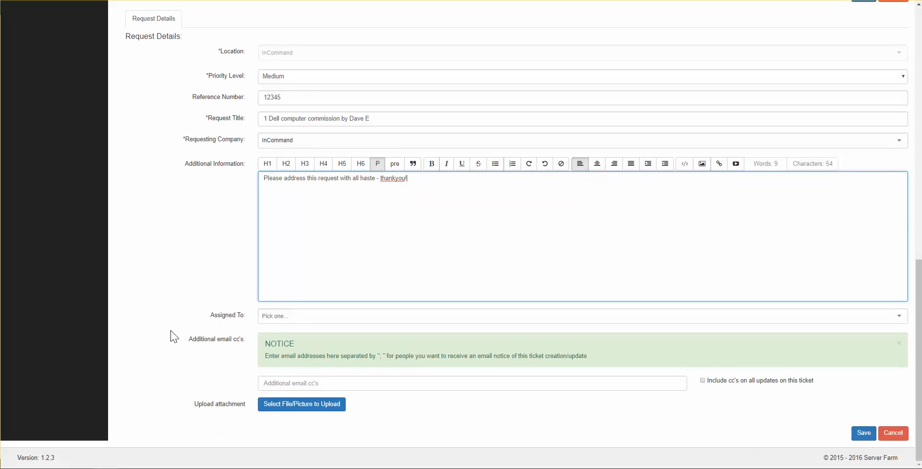
pyautogui.click(290, 383)
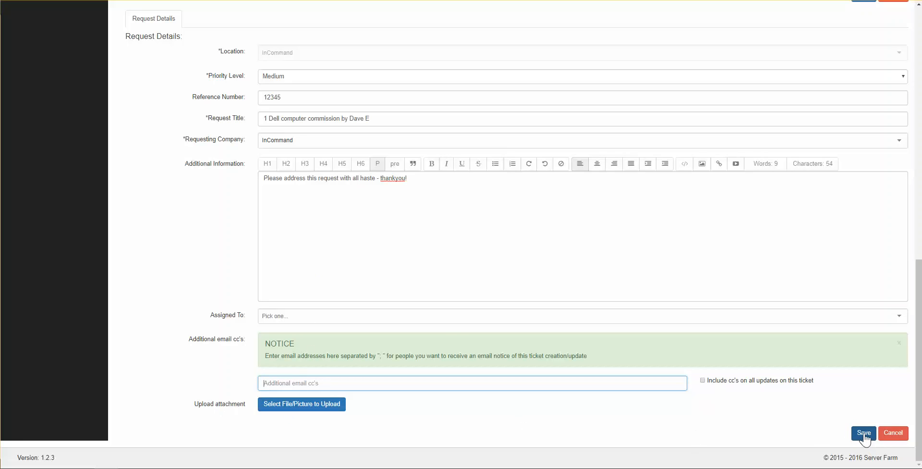
# Open the help for the Create Request form and read through the instructions for completing a commission request.
pyautogui.scroll(6, 440, 336)
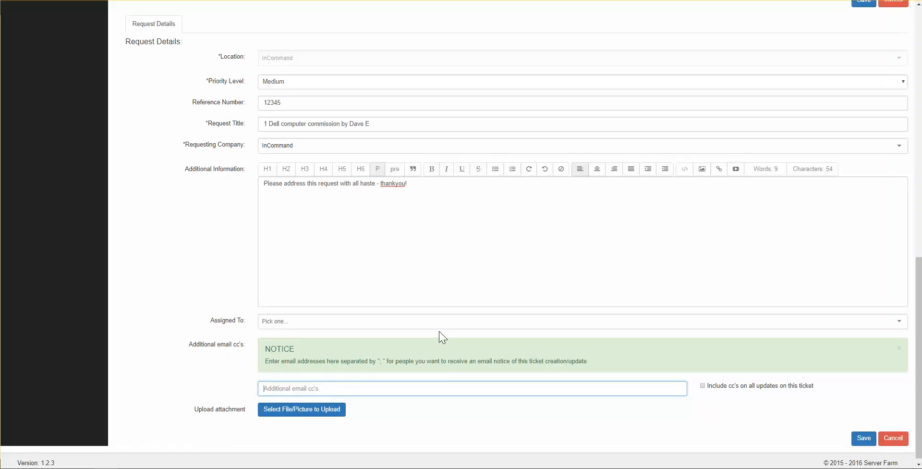
pyautogui.scroll(6, 440, 336)
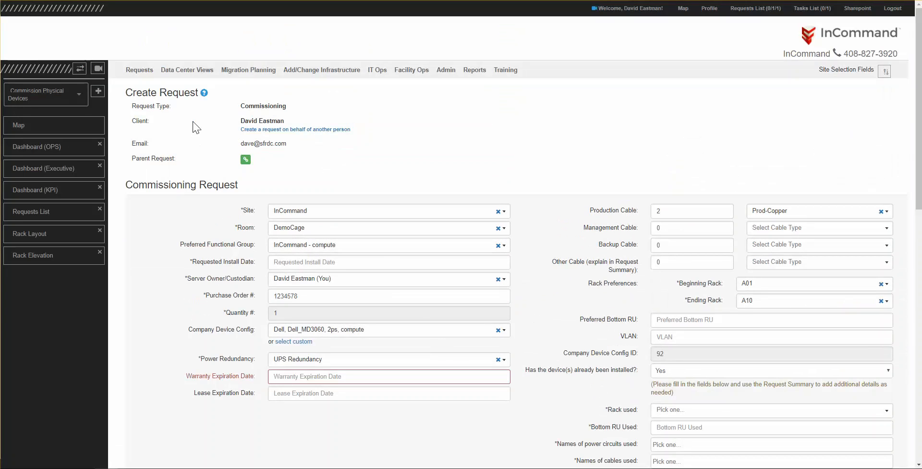
pyautogui.click(204, 94)
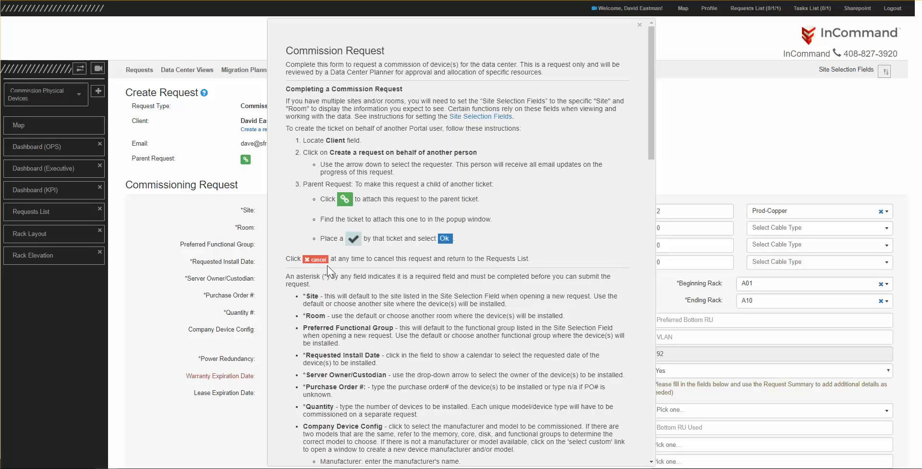
pyautogui.scroll(-15, 400, 339)
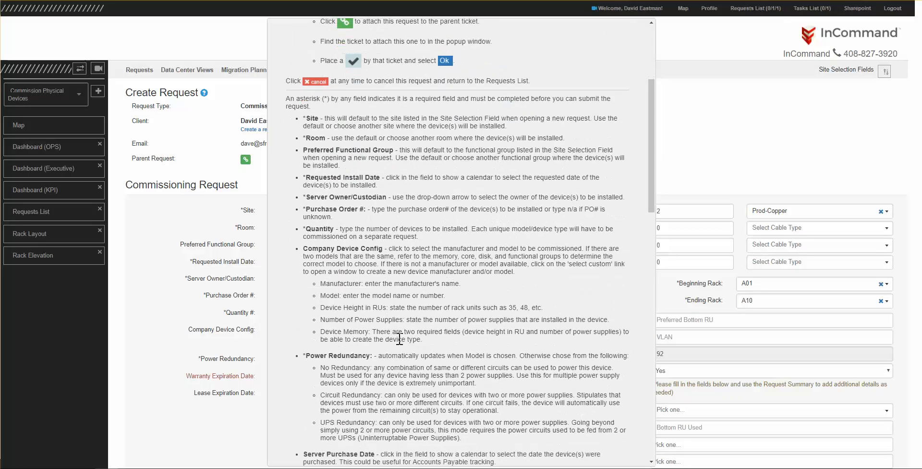
pyautogui.scroll(-6, 399, 339)
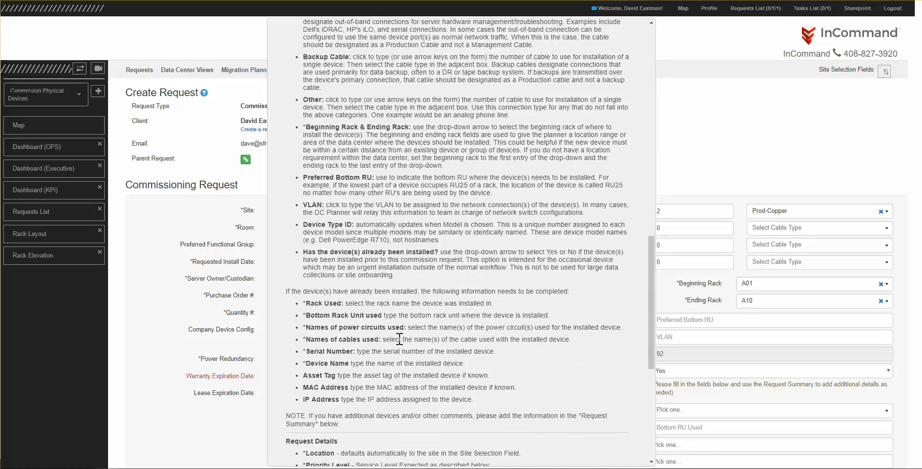
pyautogui.scroll(20, 399, 339)
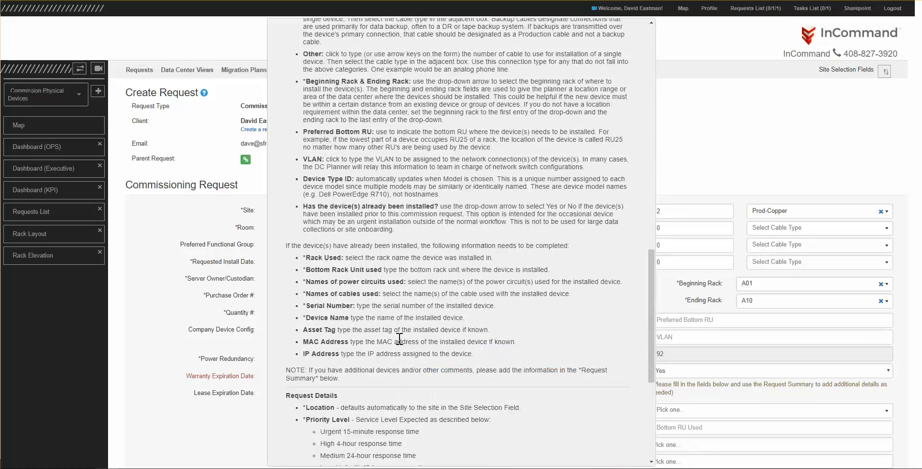